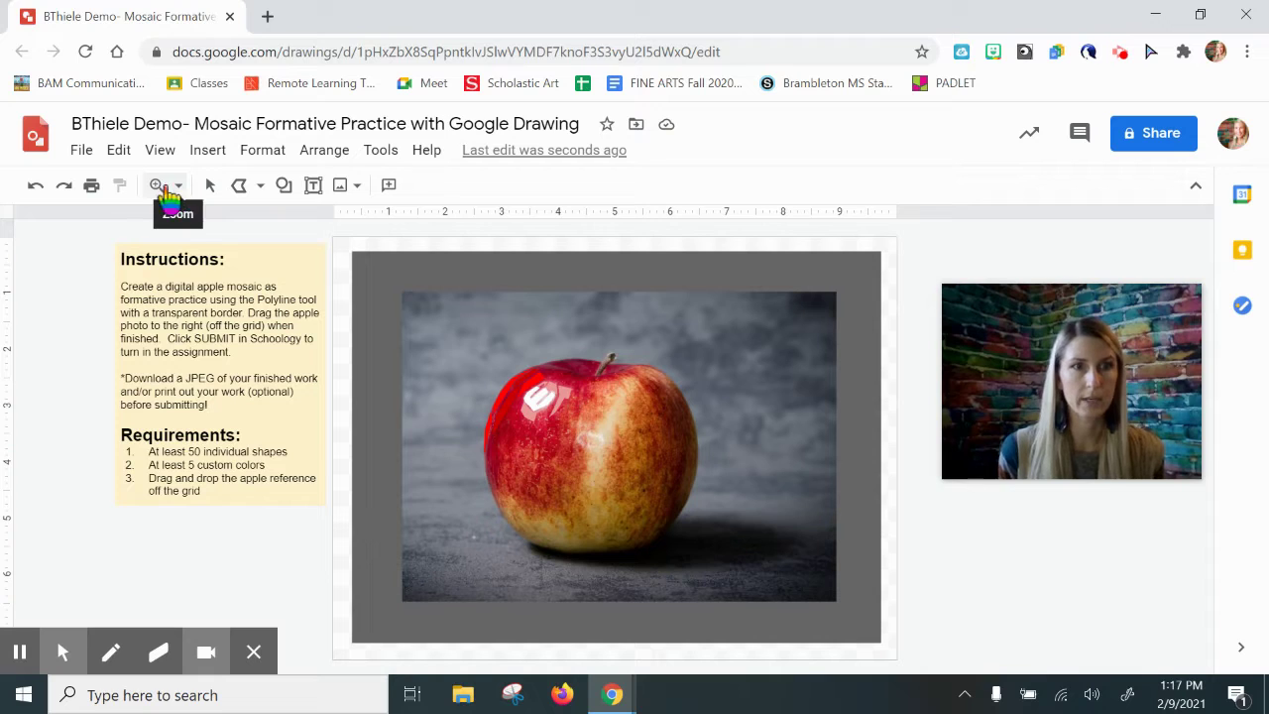
Zoom in on the canvas with the Zoom menu so the red apple photo looks larger.
left_click(177, 185)
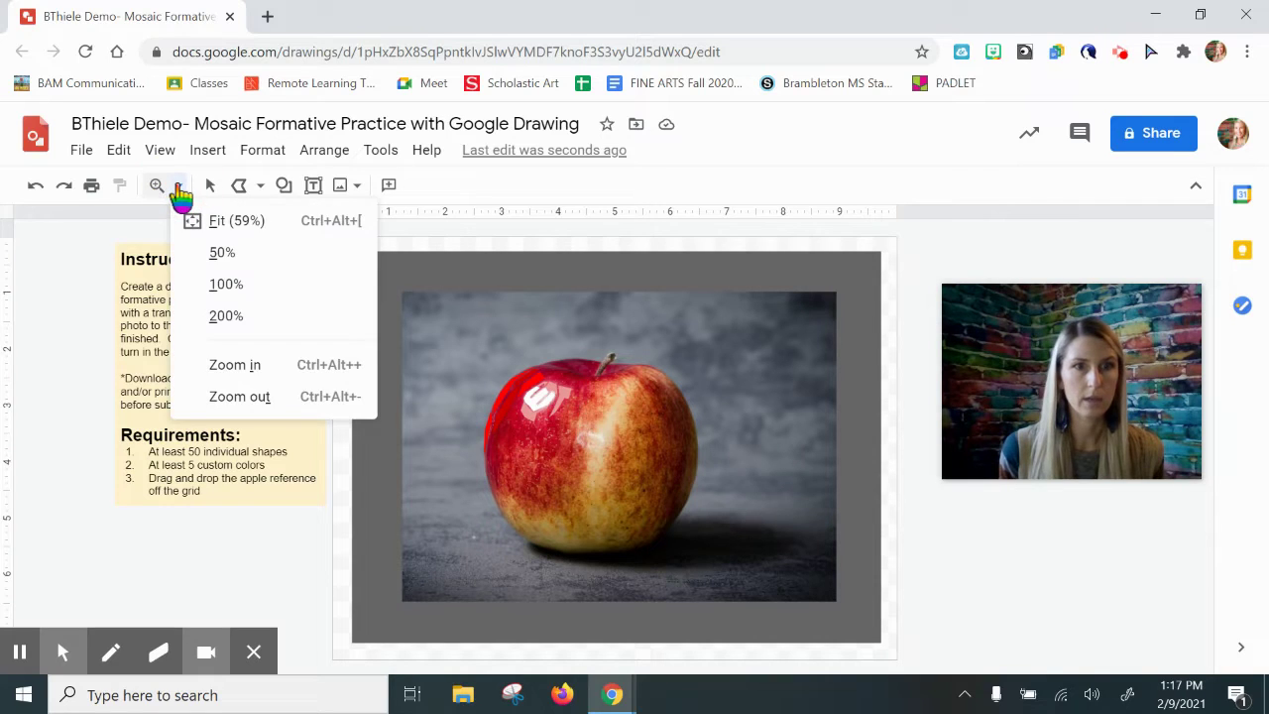
left_click(254, 371)
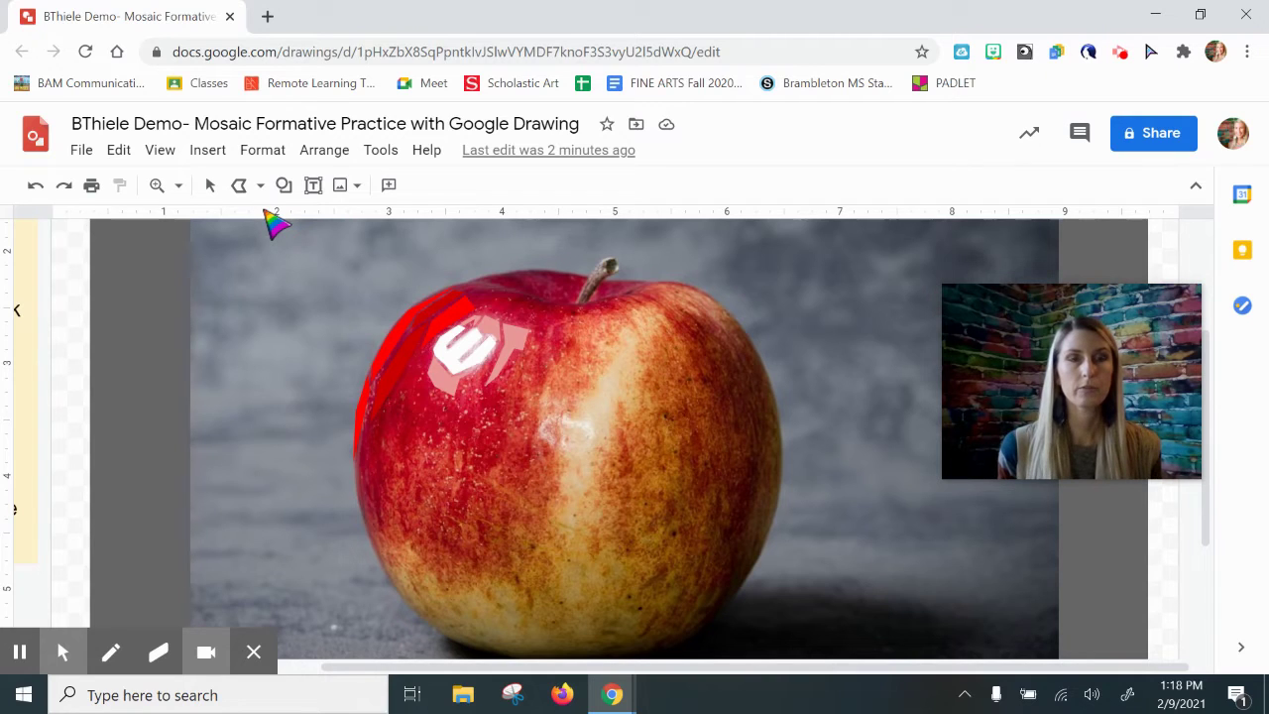
Activate the Polyline tool from Insert > Line > Polyline.
left_click(209, 151)
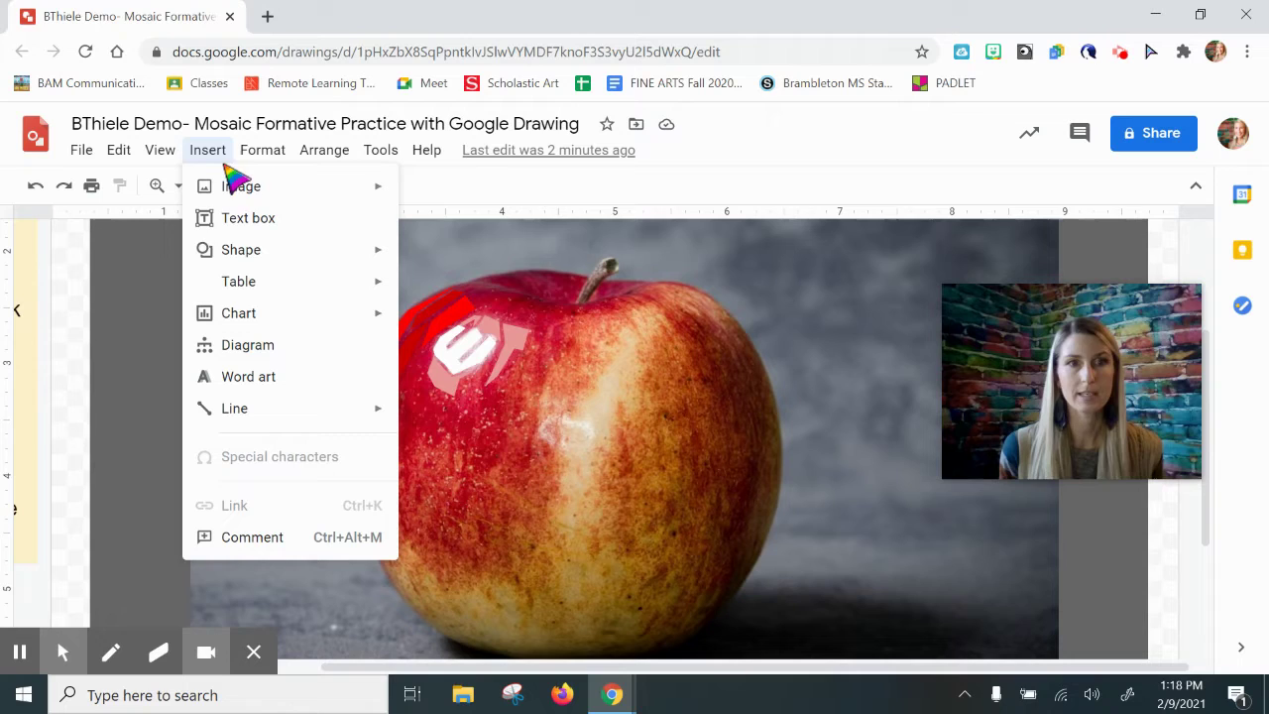
mouse_move(212, 420)
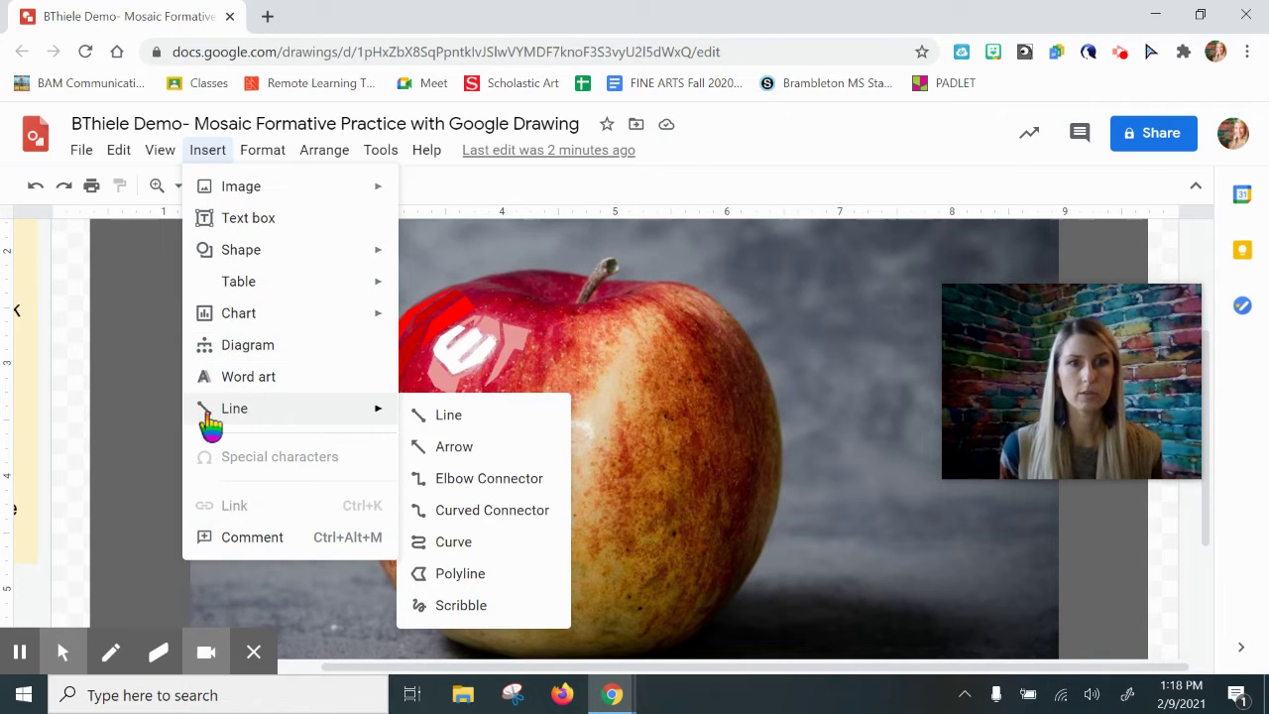
left_click(486, 582)
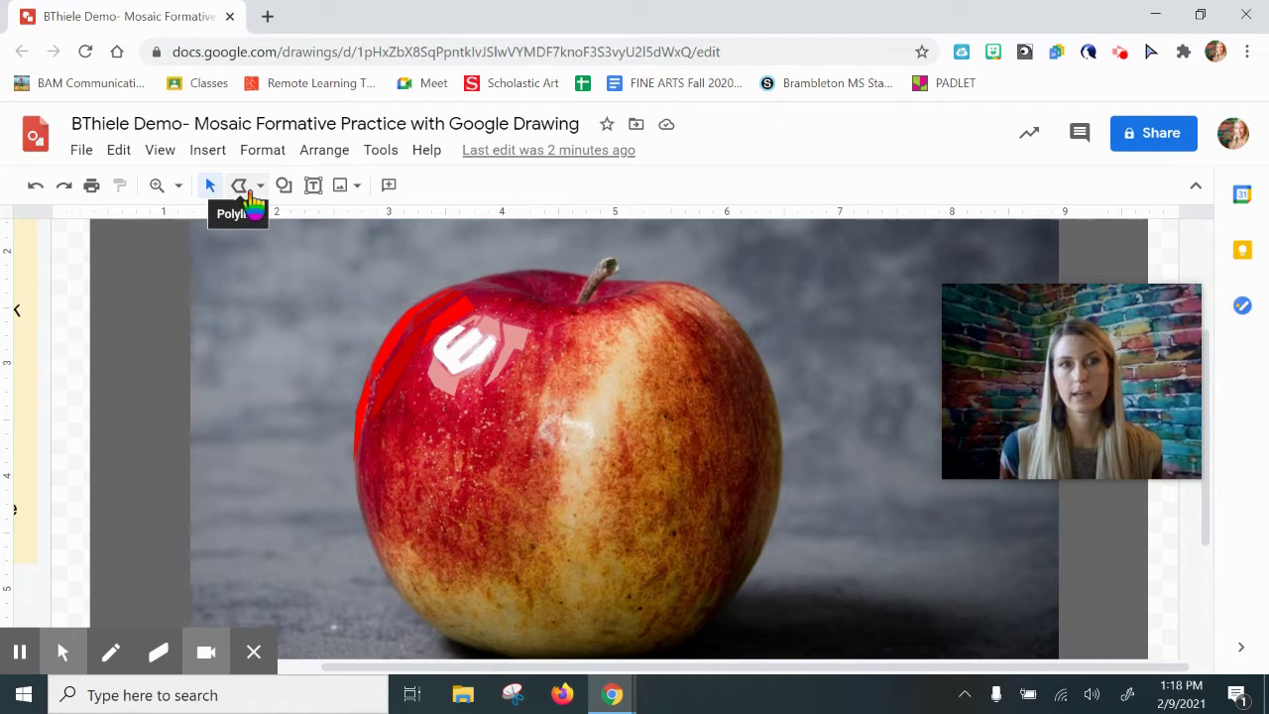
left_click(240, 195)
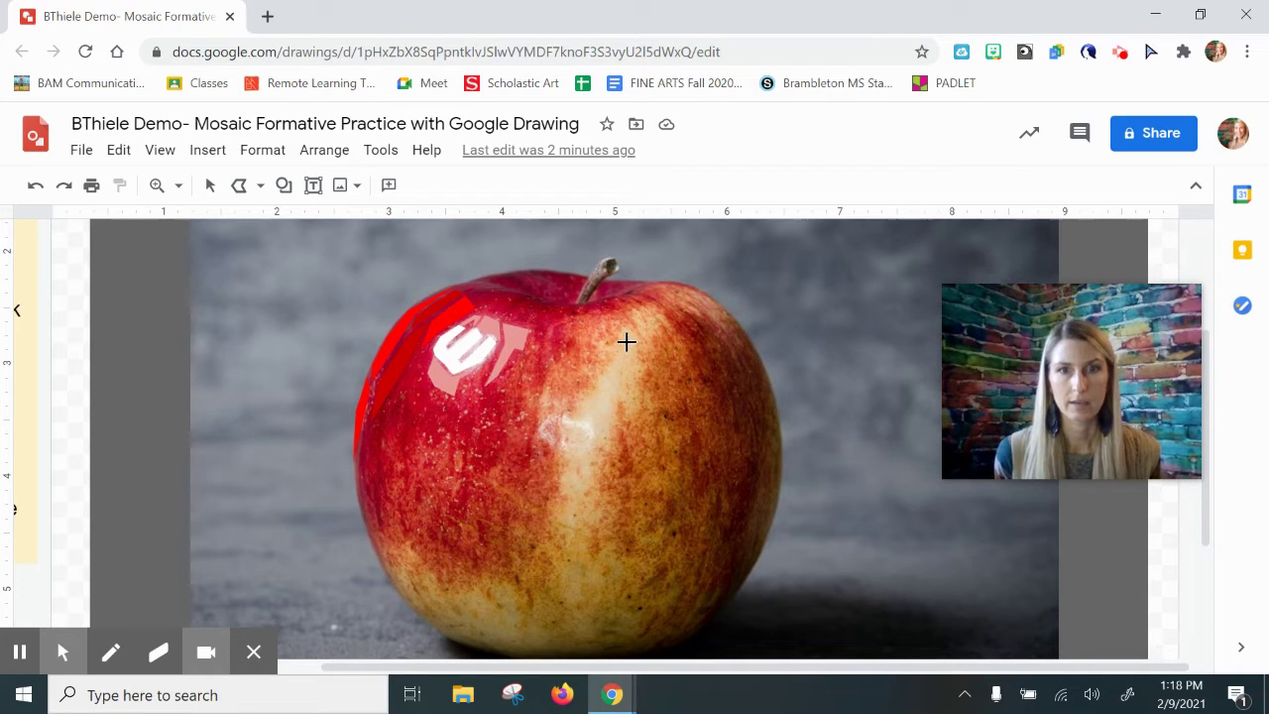
Outline the apple's pale central streak as a closed polyline shape.
mouse_move(626, 341)
left_mouse_down()
mouse_move(561, 436)
mouse_move(563, 522)
mouse_move(584, 522)
mouse_move(586, 447)
mouse_move(600, 451)
mouse_move(617, 387)
mouse_move(629, 405)
mouse_move(641, 371)
mouse_move(624, 342)
left_mouse_up()
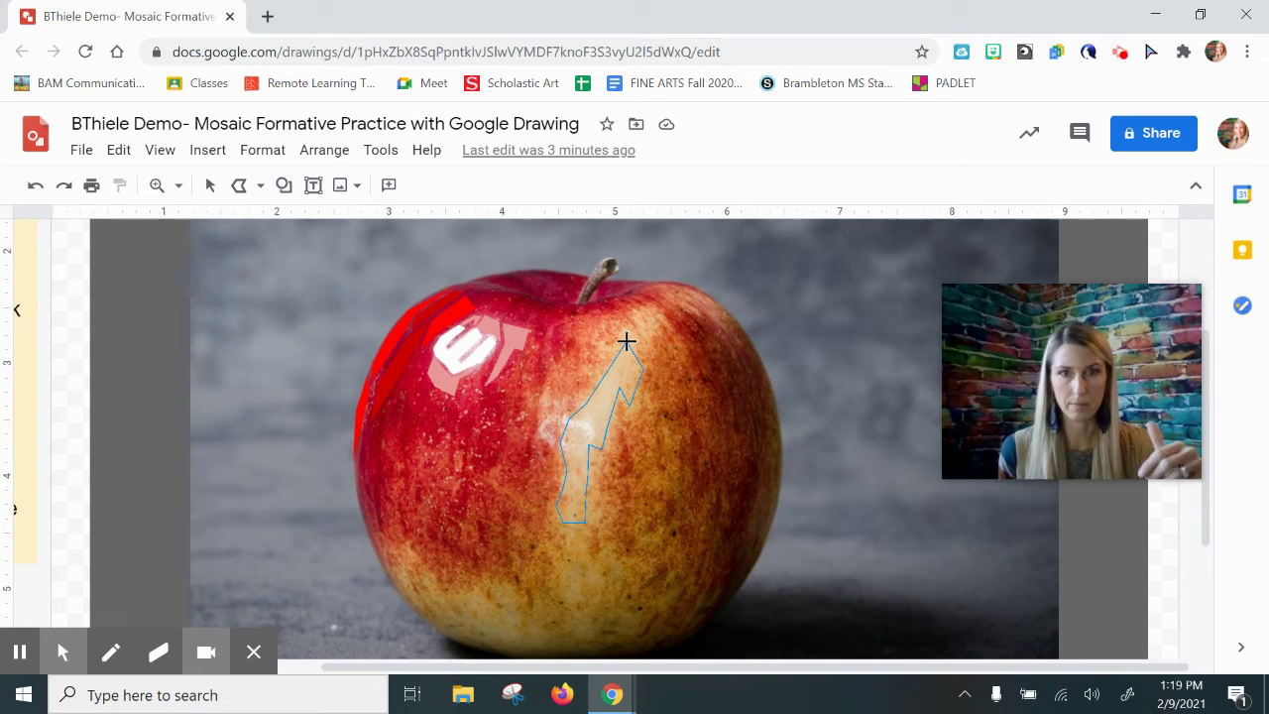
left_click(627, 343)
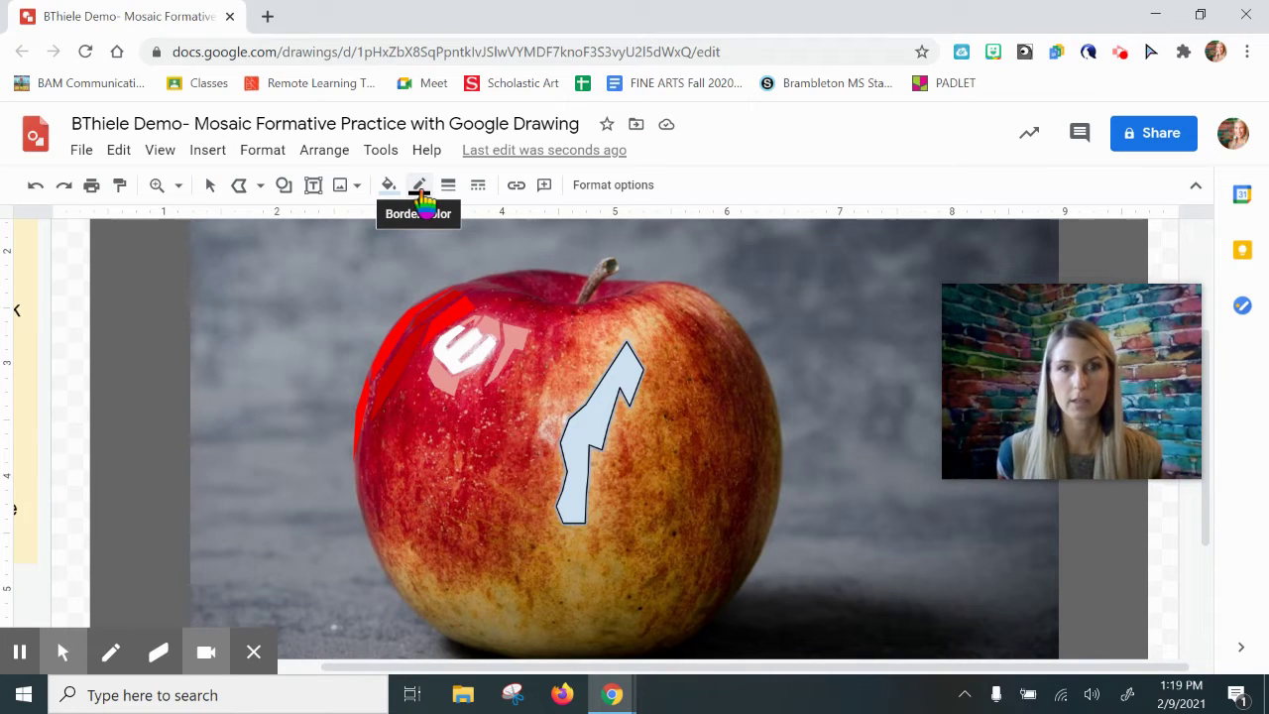
Make the streak shape's border Transparent and its fill light yellow 3.
left_click(420, 189)
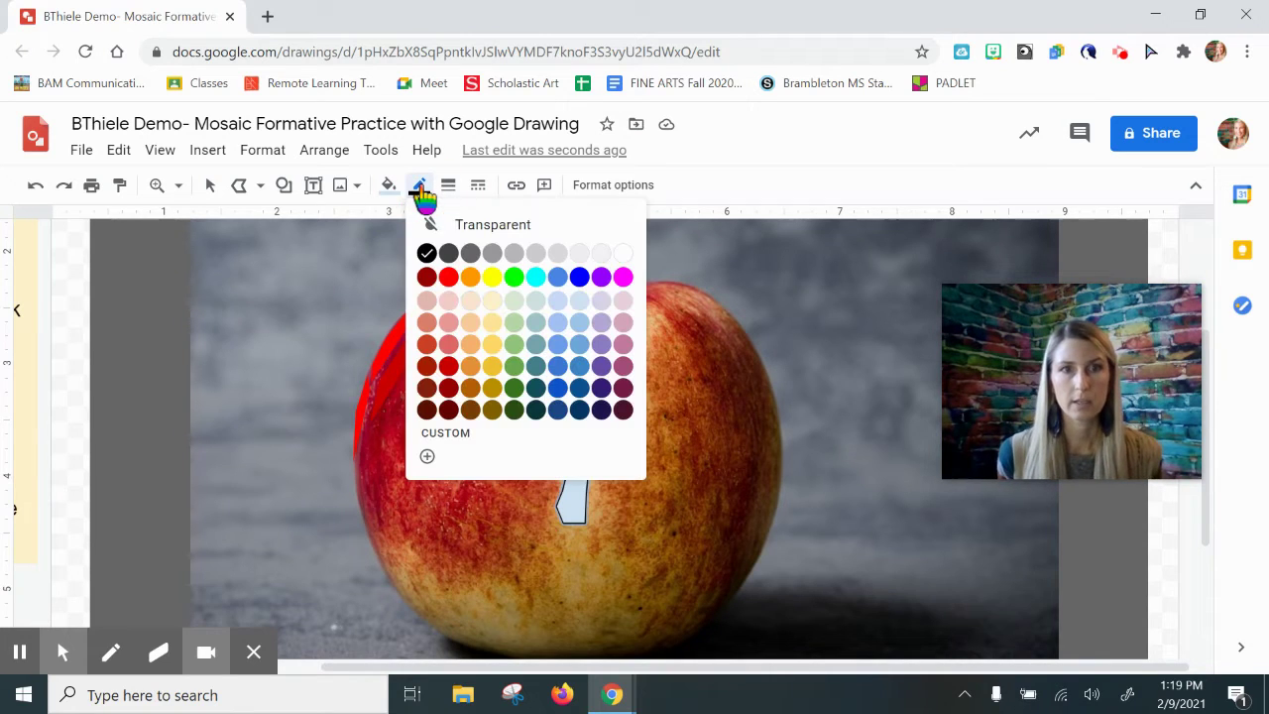
left_click(523, 230)
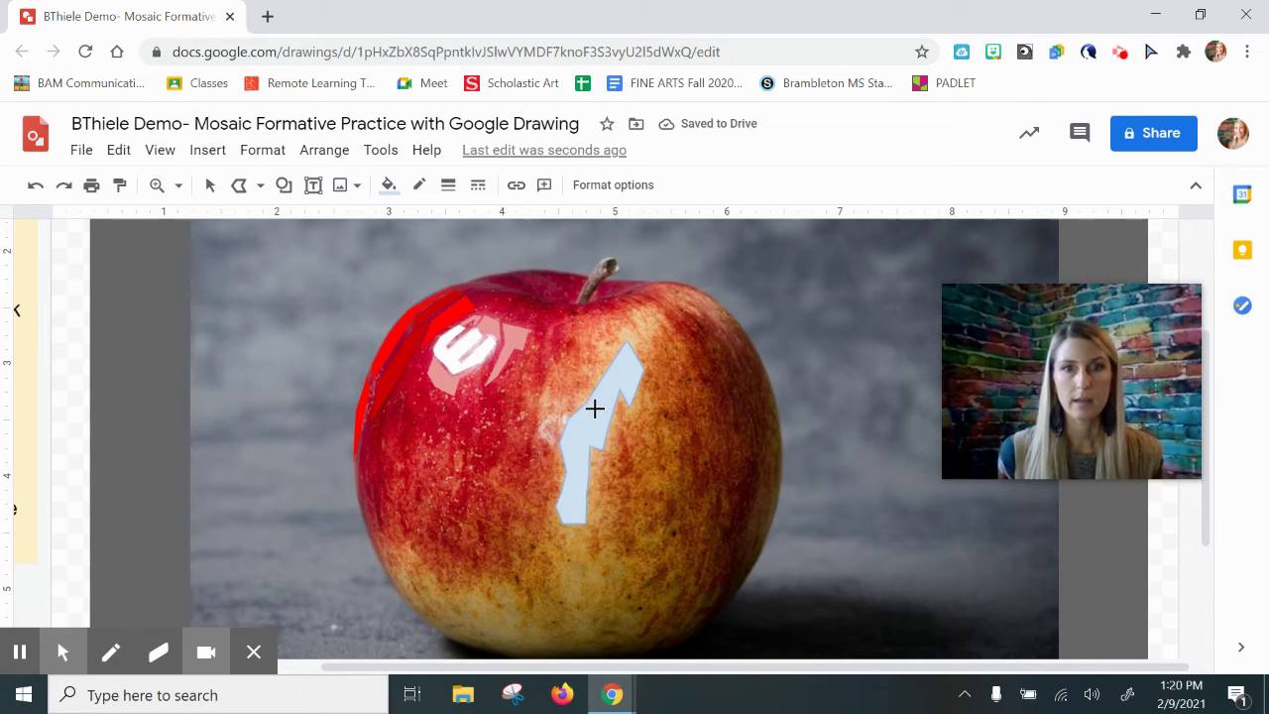
left_click(389, 196)
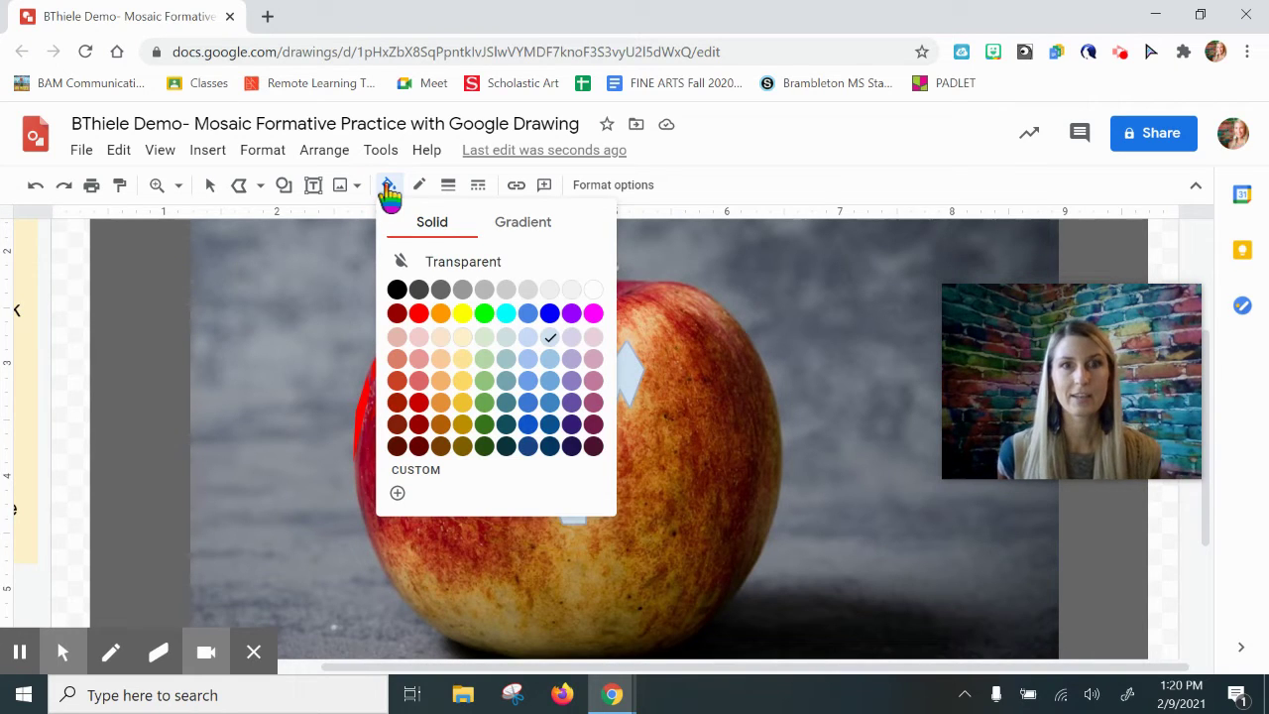
left_click(463, 339)
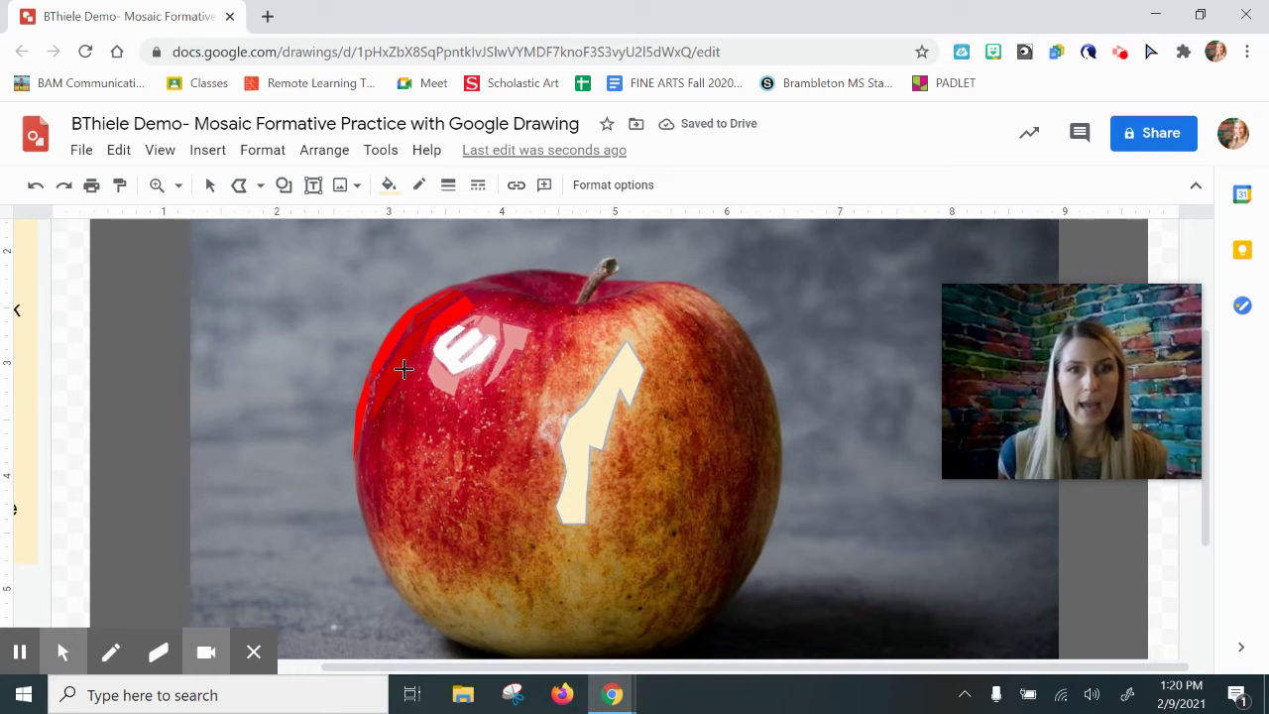
Trace a five-point closed shape along the apple's left edge and fill it red.
left_click(364, 434)
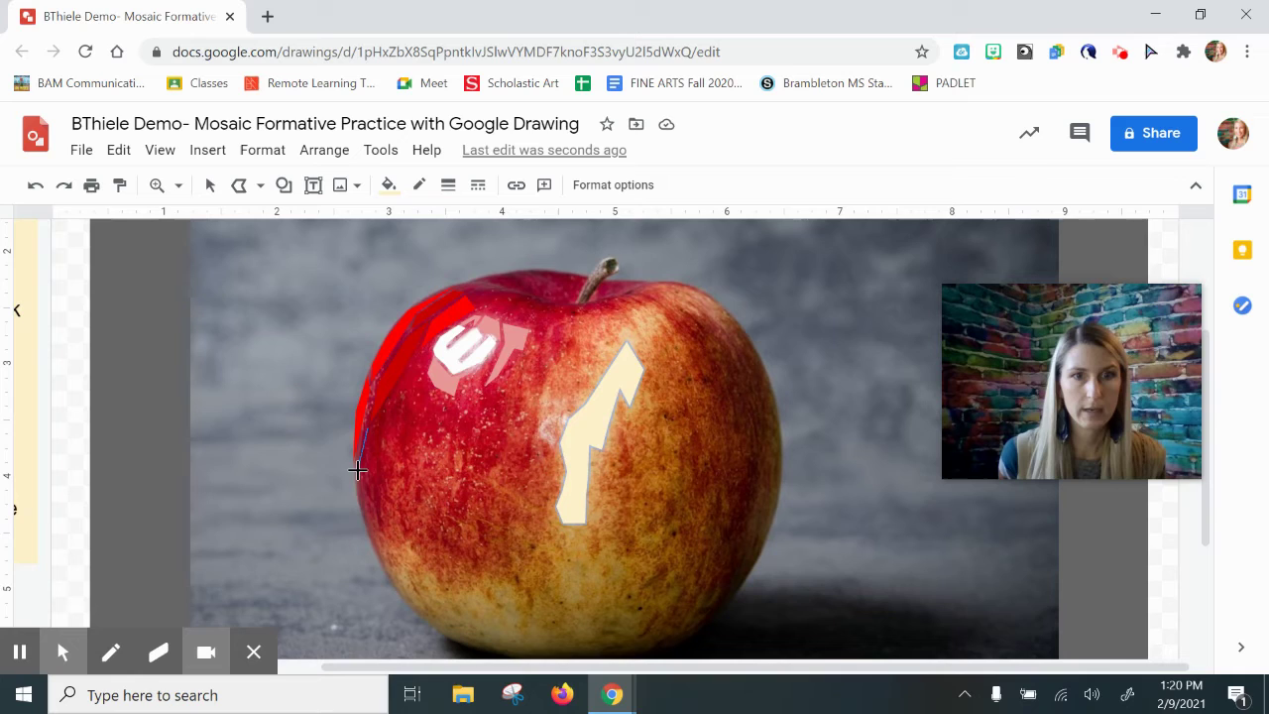
left_click(356, 469)
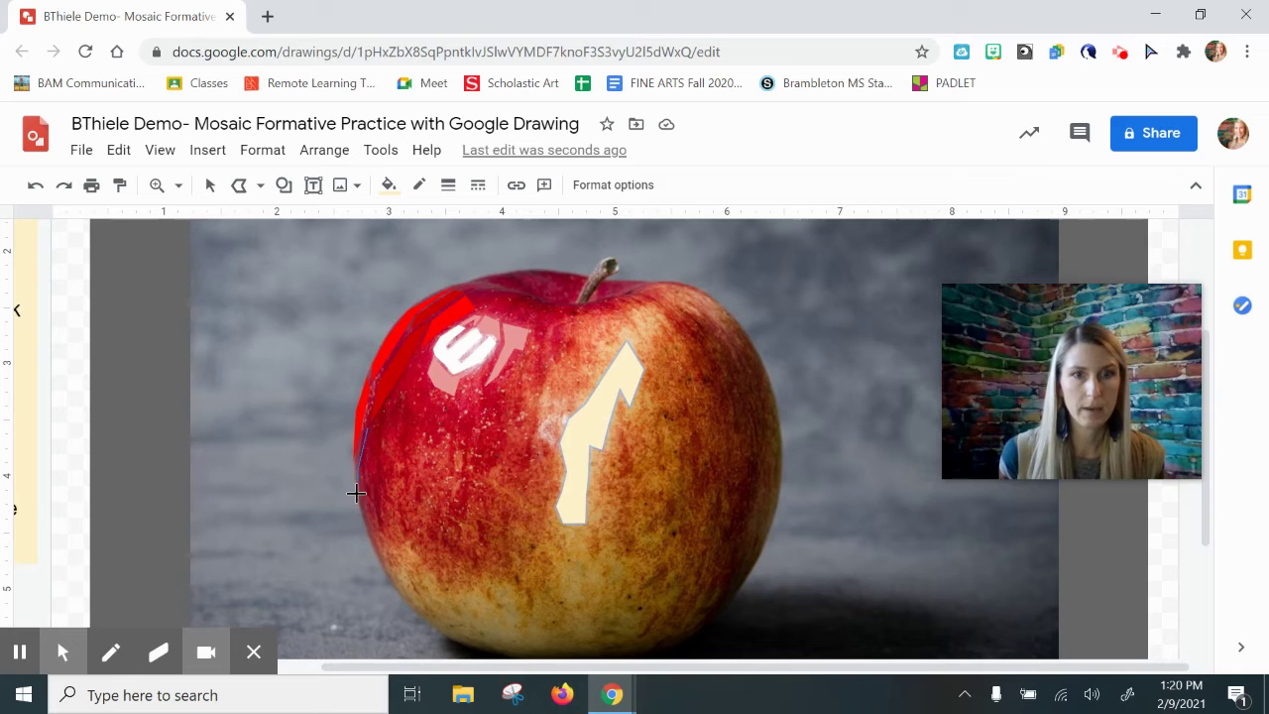
left_click(381, 541)
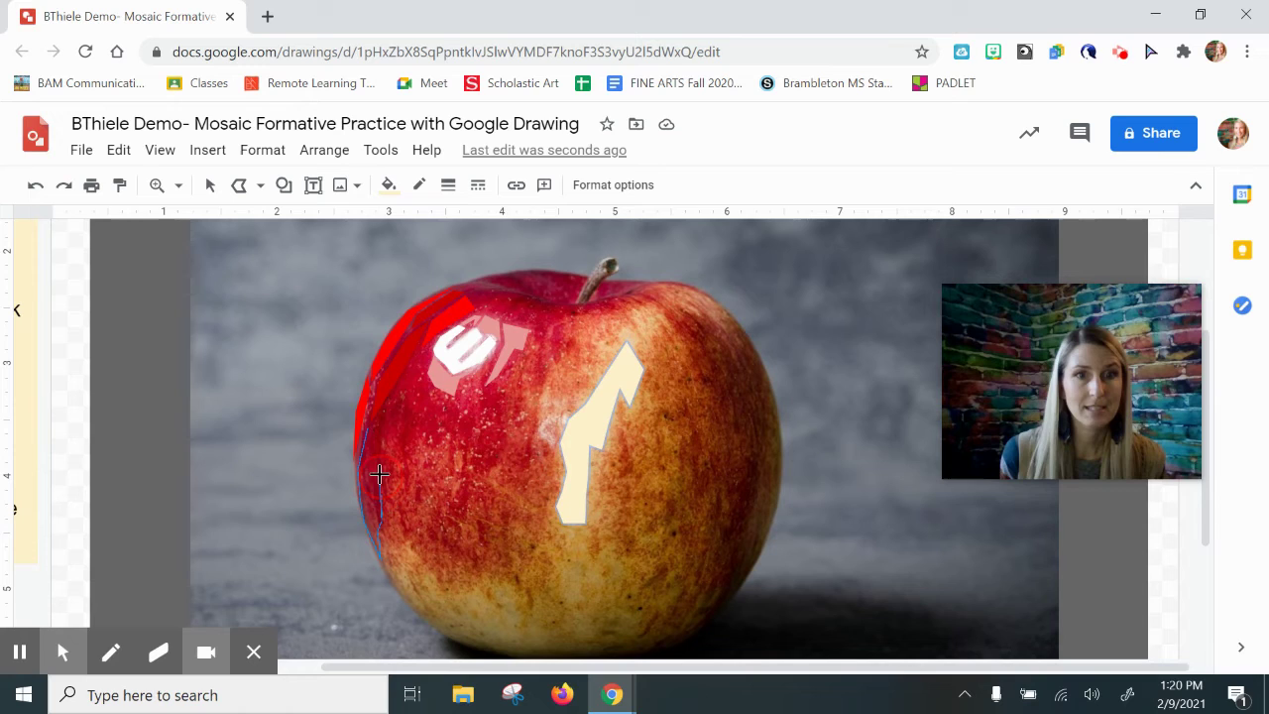
left_click(380, 475)
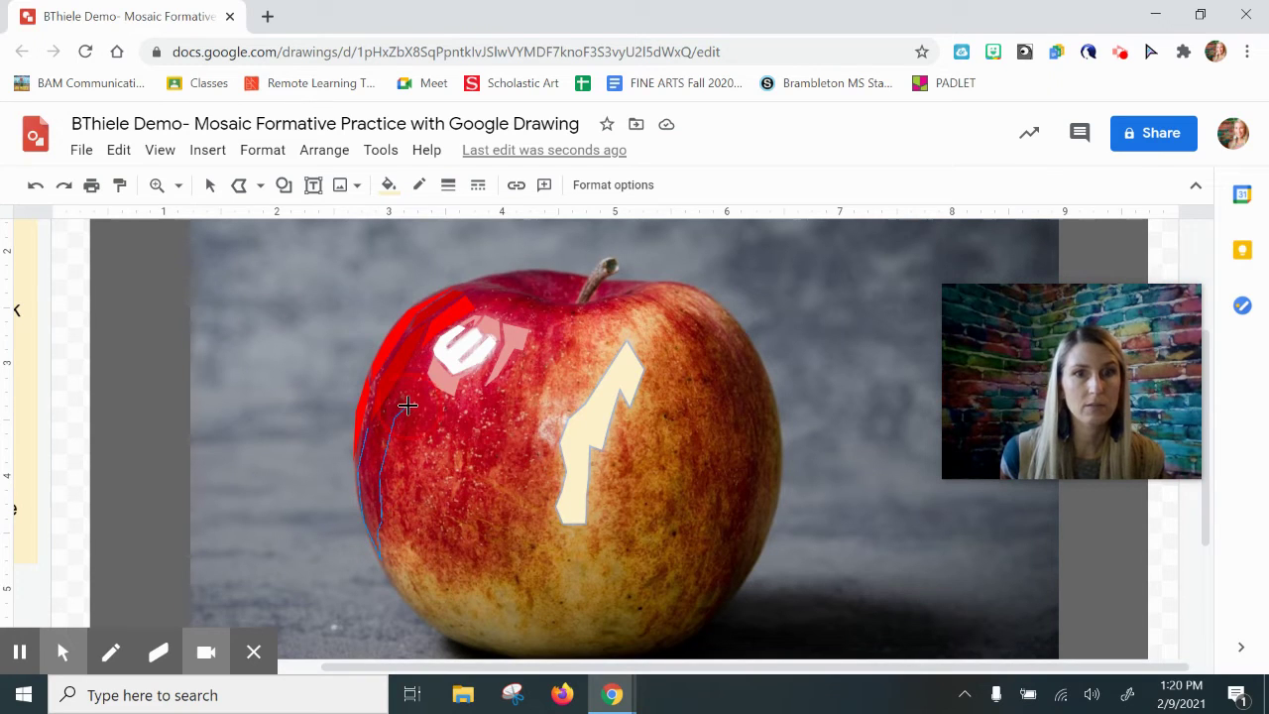
left_click(405, 392)
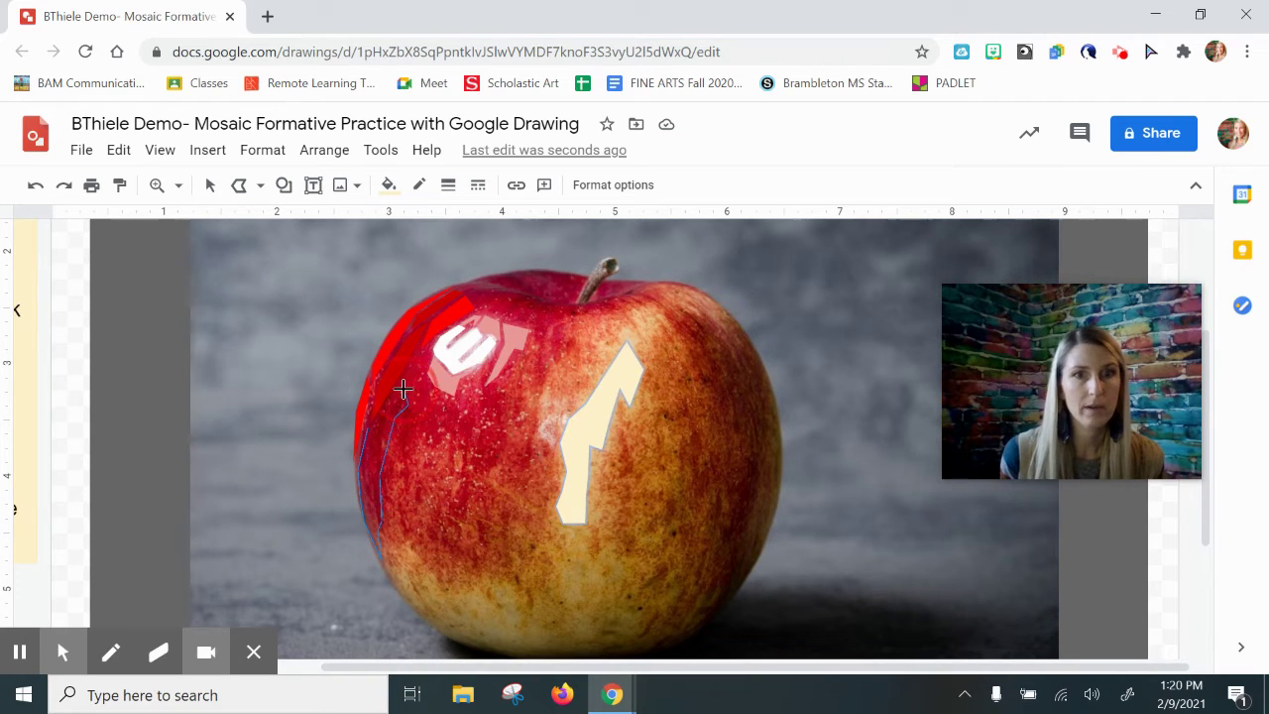
left_click(366, 433)
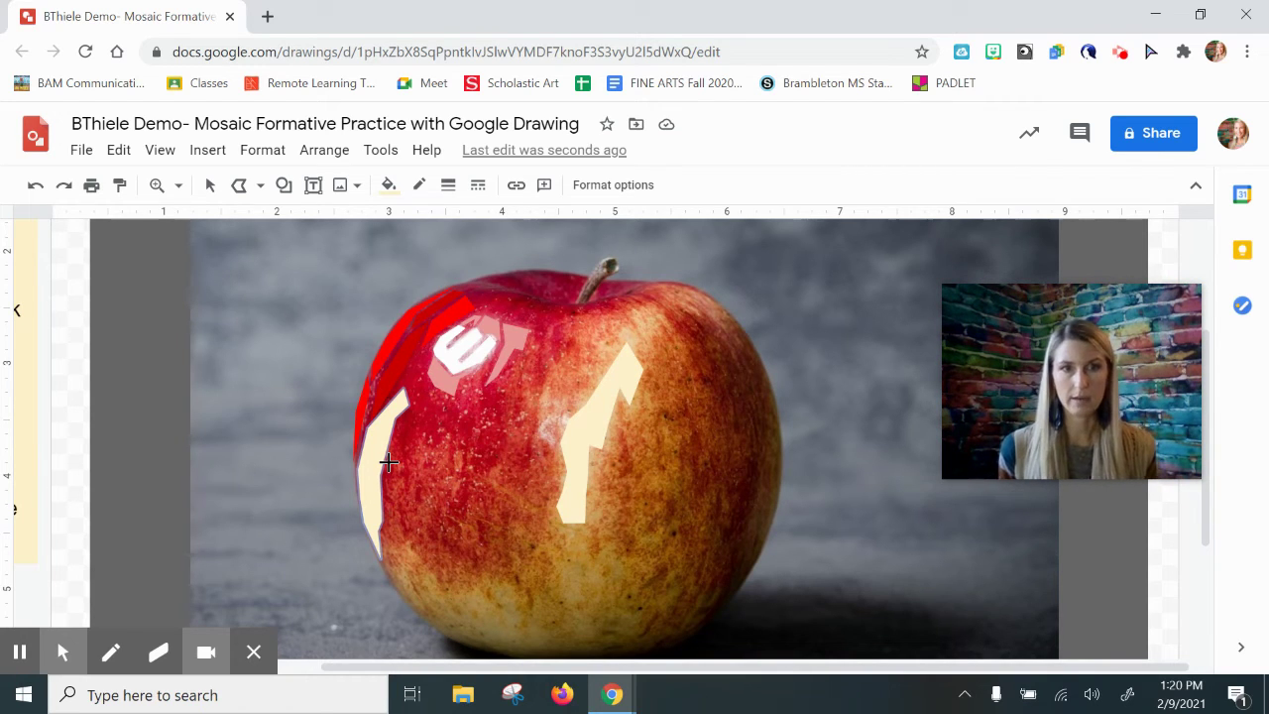
left_click(390, 186)
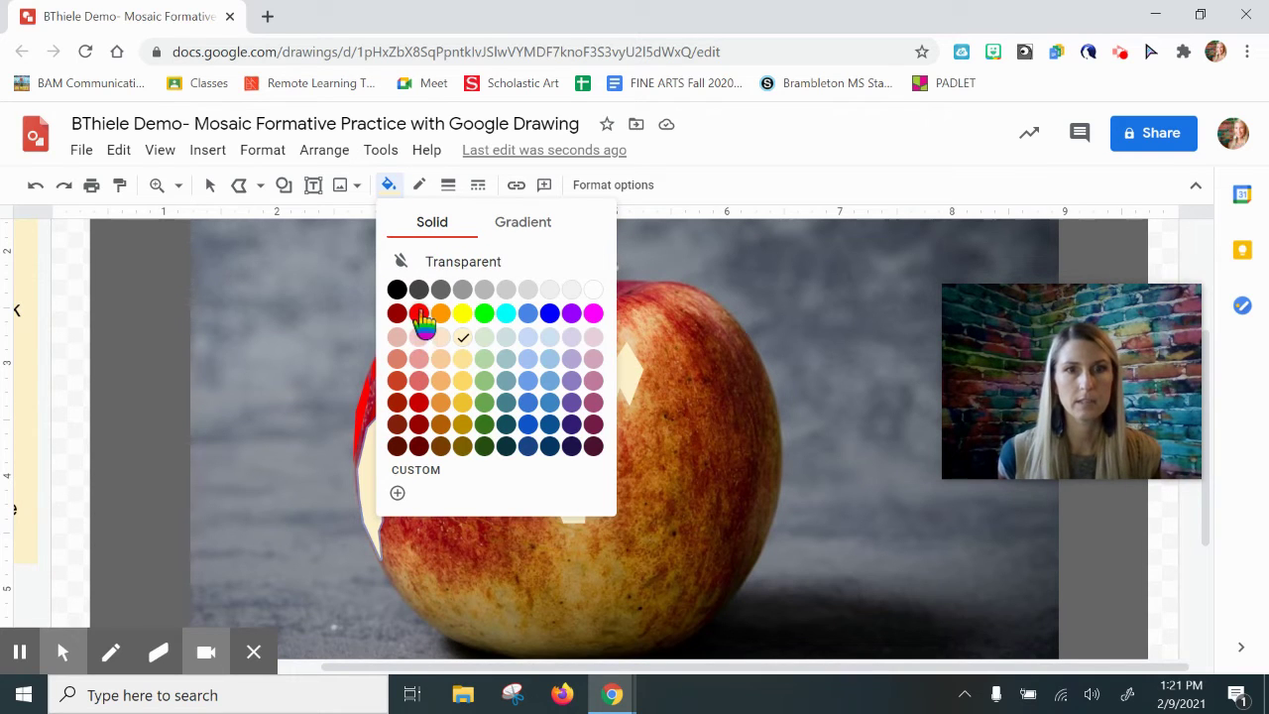
left_click(418, 314)
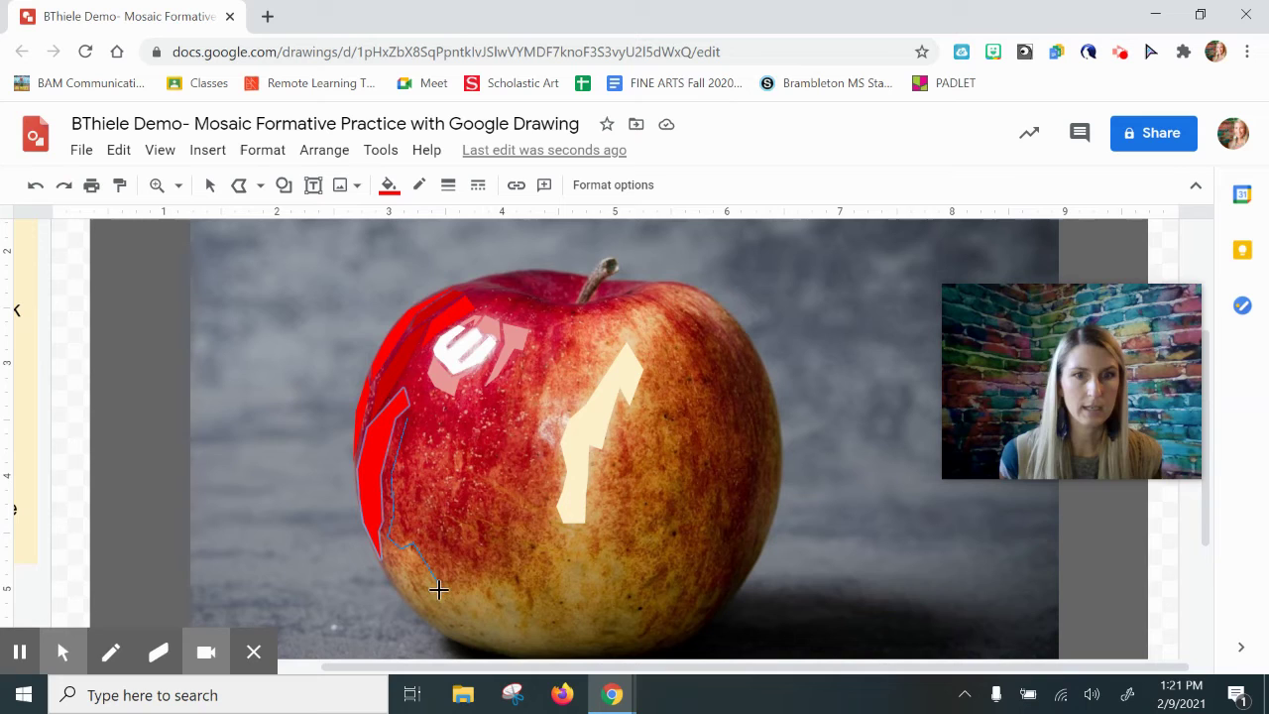
Trace a closed shape over the apple's lower left and fill it light red.
left_click(445, 592)
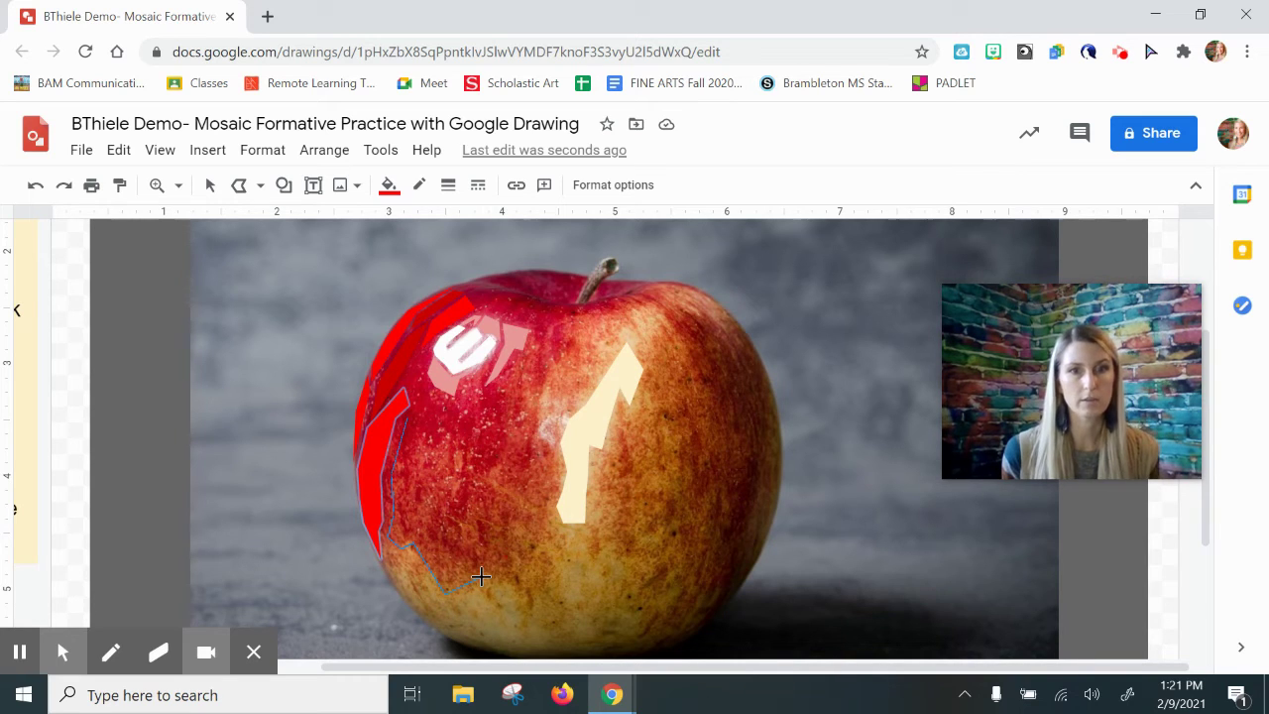
left_click(481, 574)
left_click(432, 536)
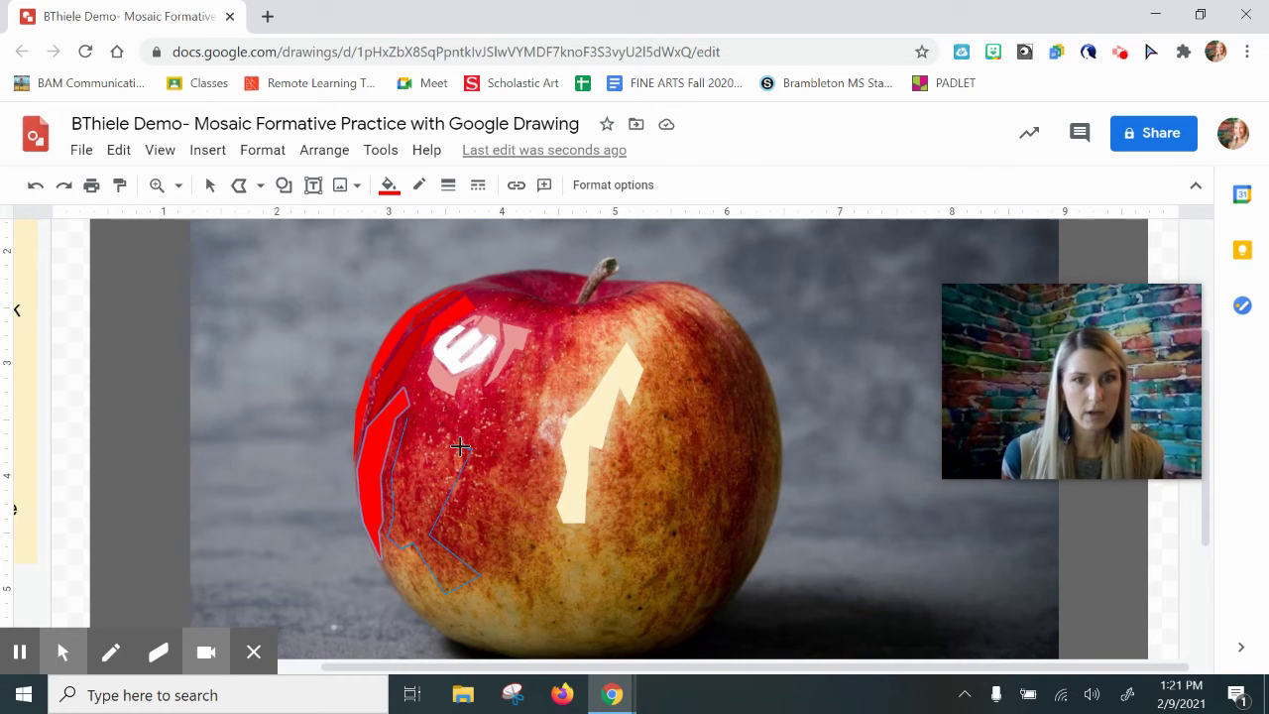
left_click(447, 436)
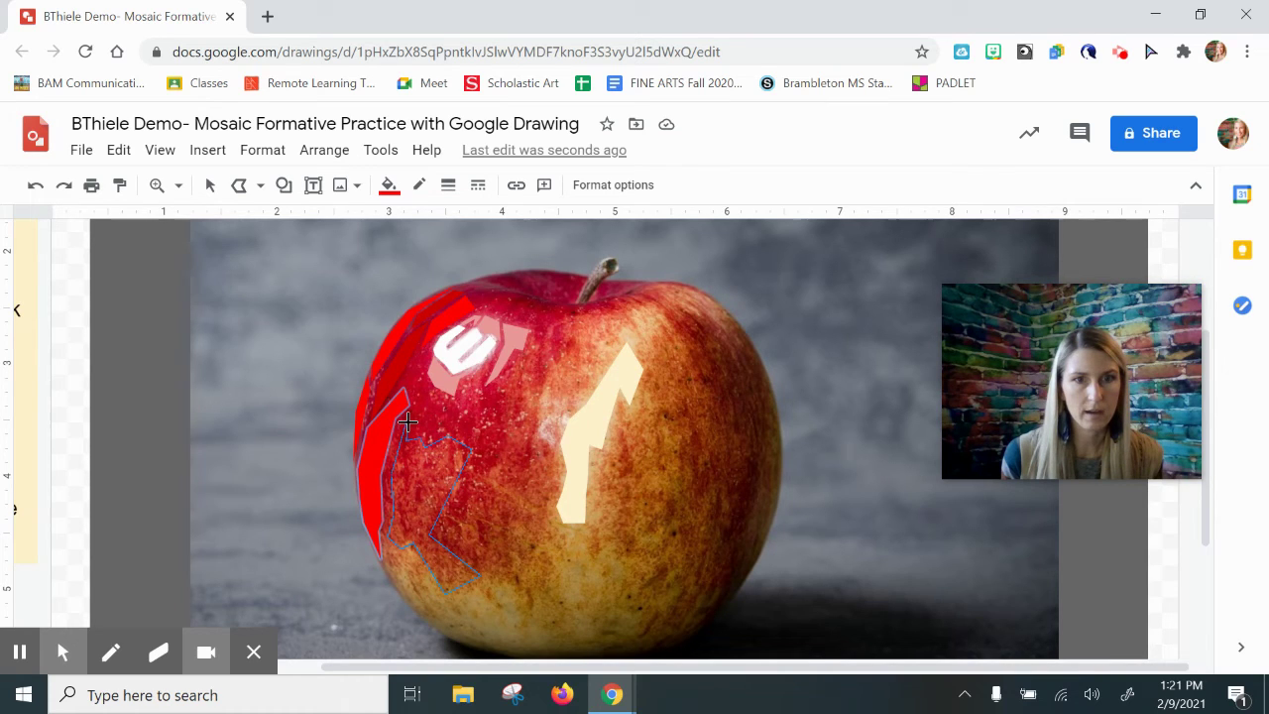
left_click(405, 422)
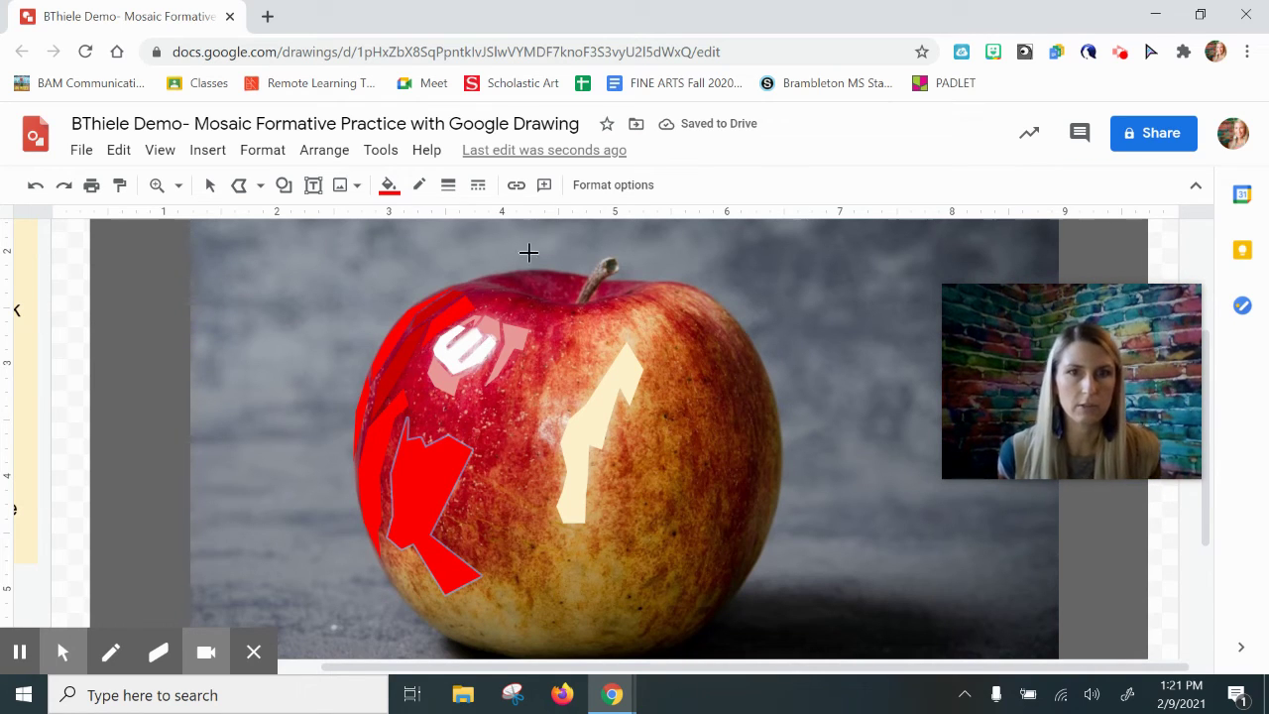
left_click(389, 187)
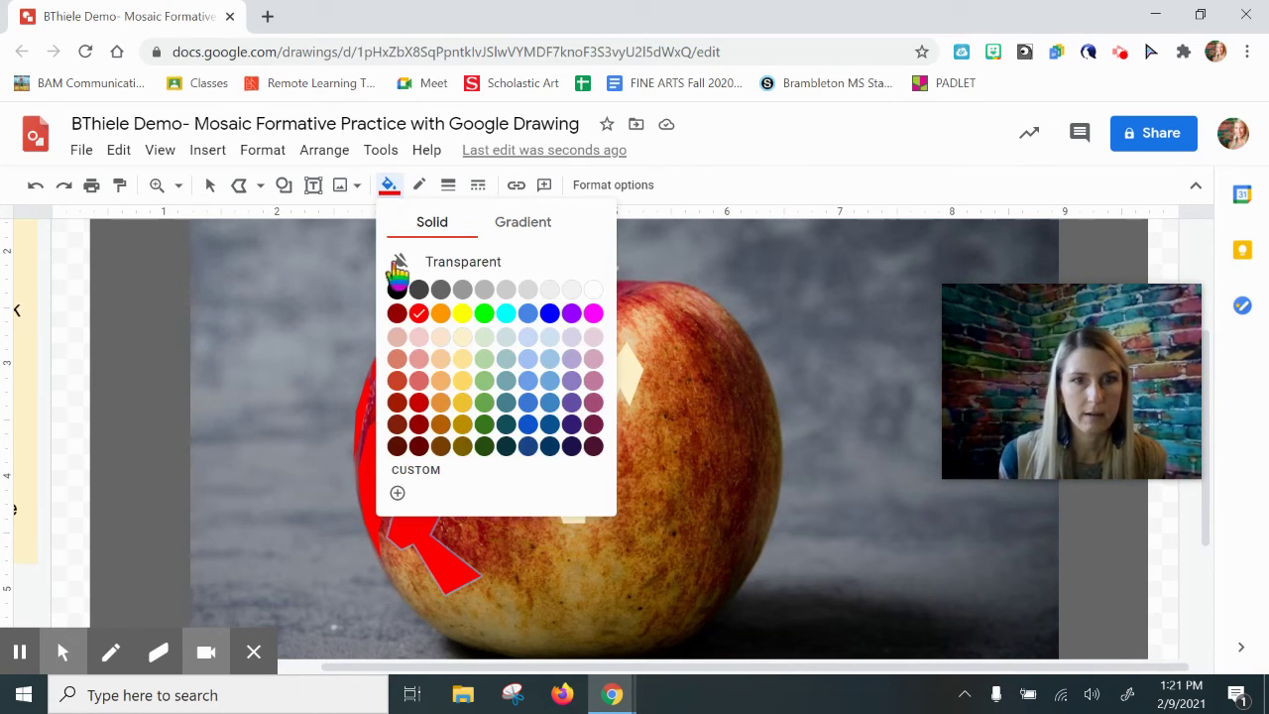
left_click(419, 358)
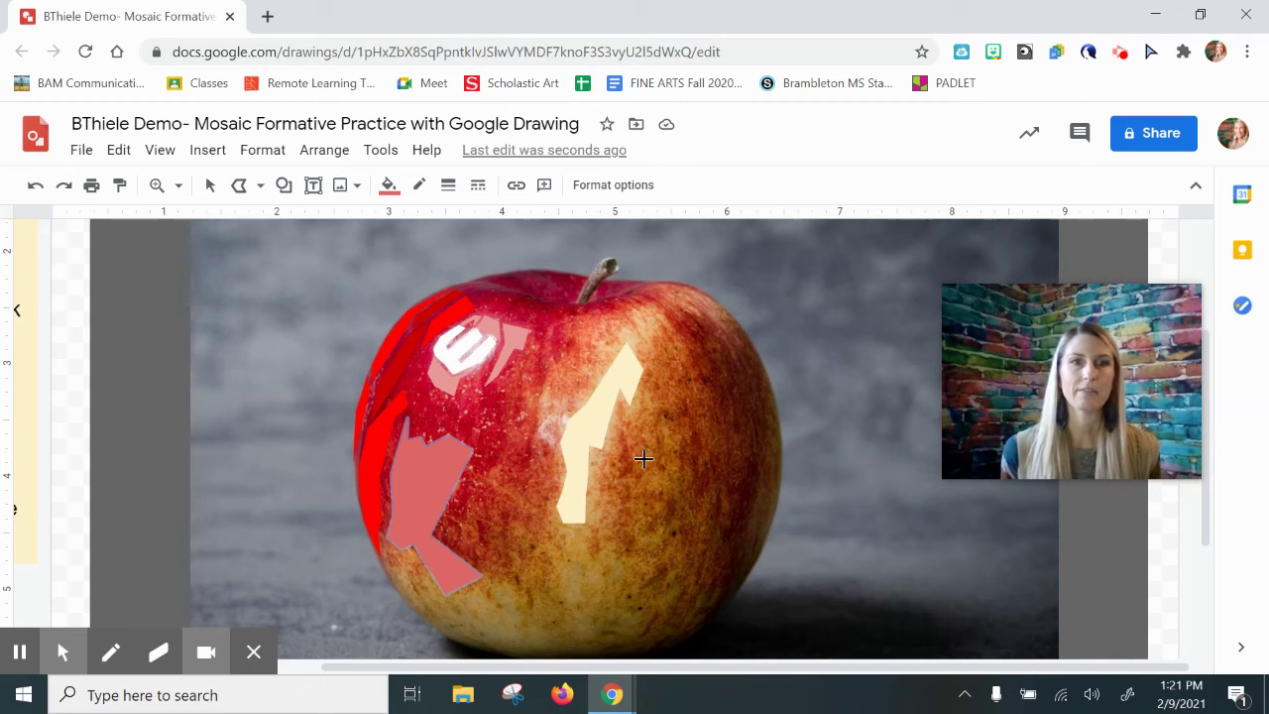
left_click(210, 188)
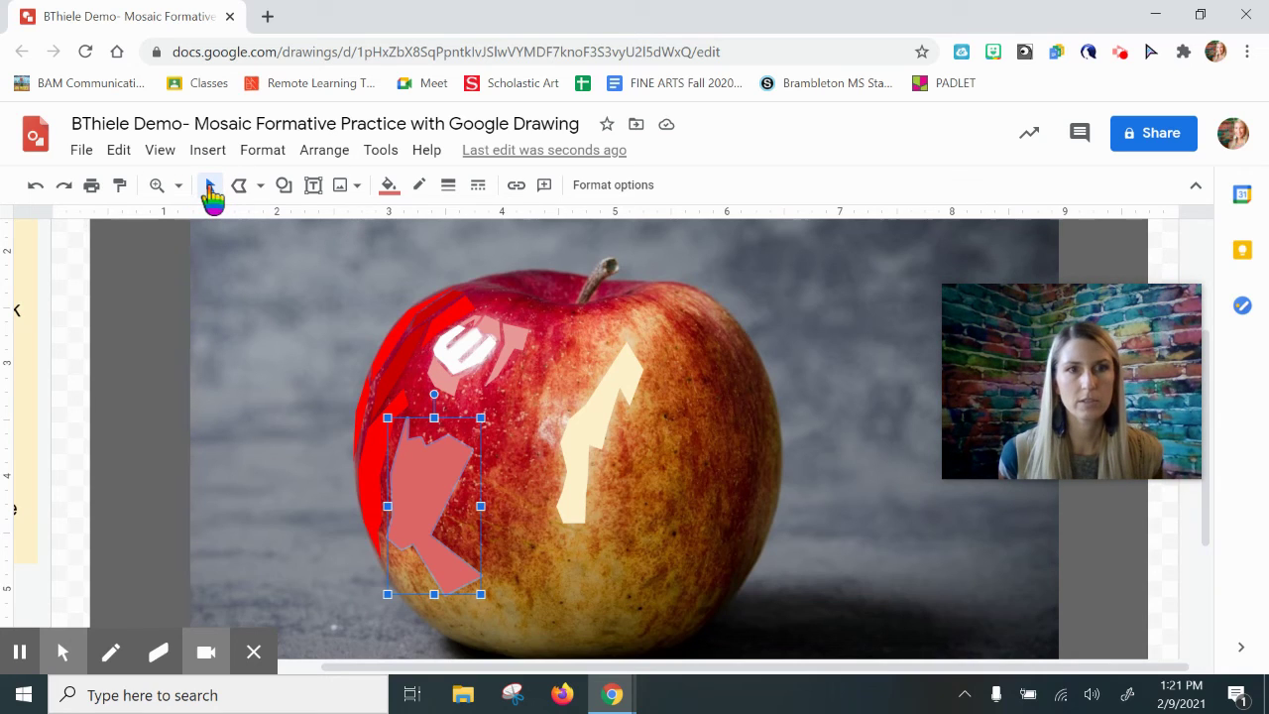
left_click(208, 189)
left_click(210, 189)
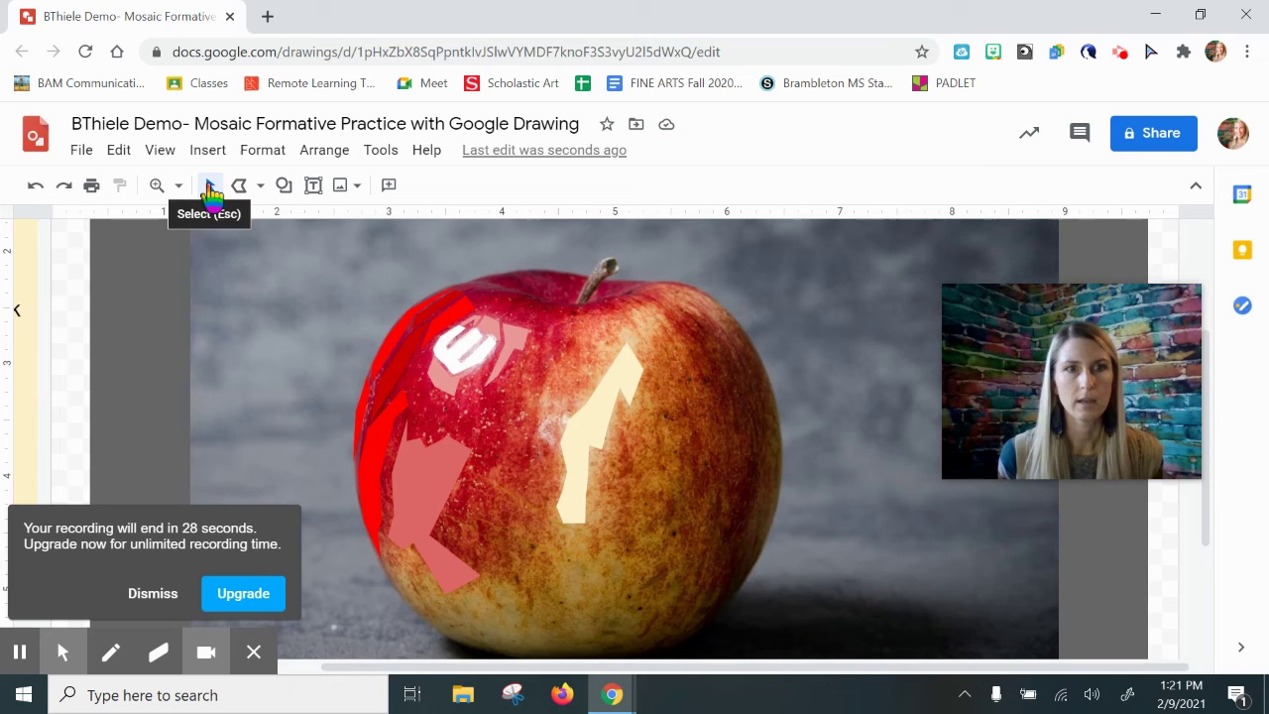
left_click(263, 279)
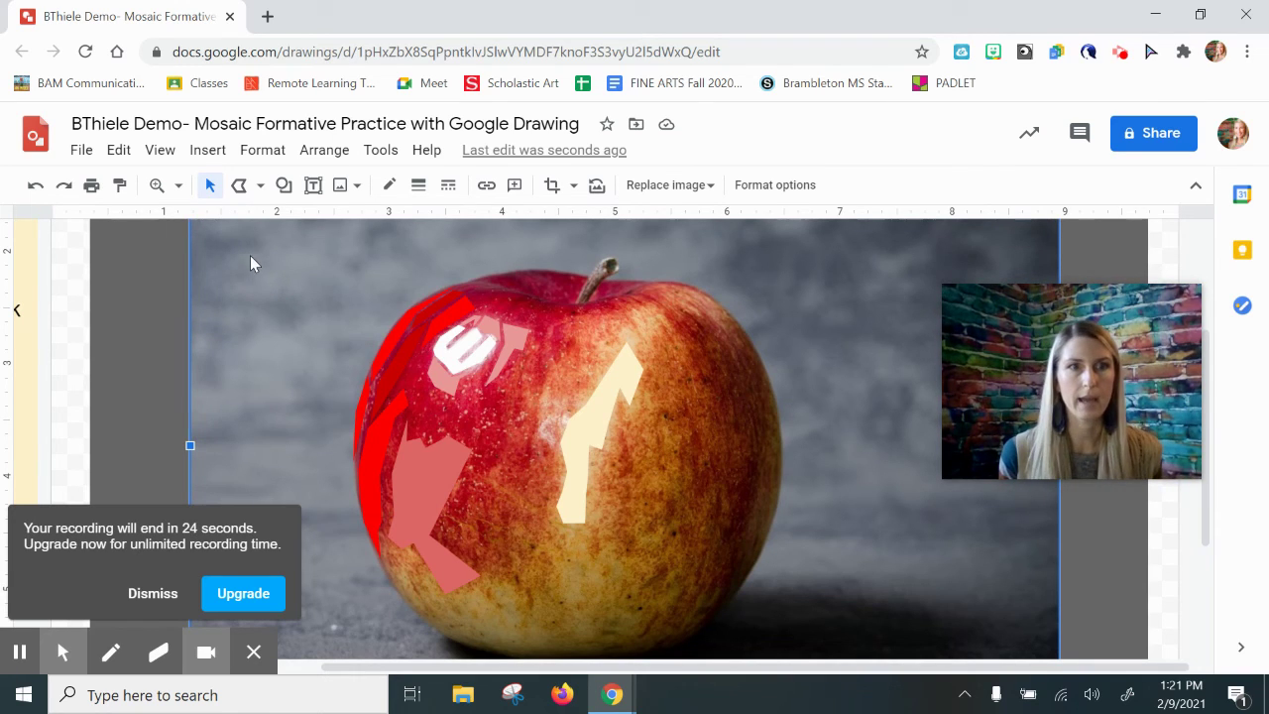
left_click(119, 151)
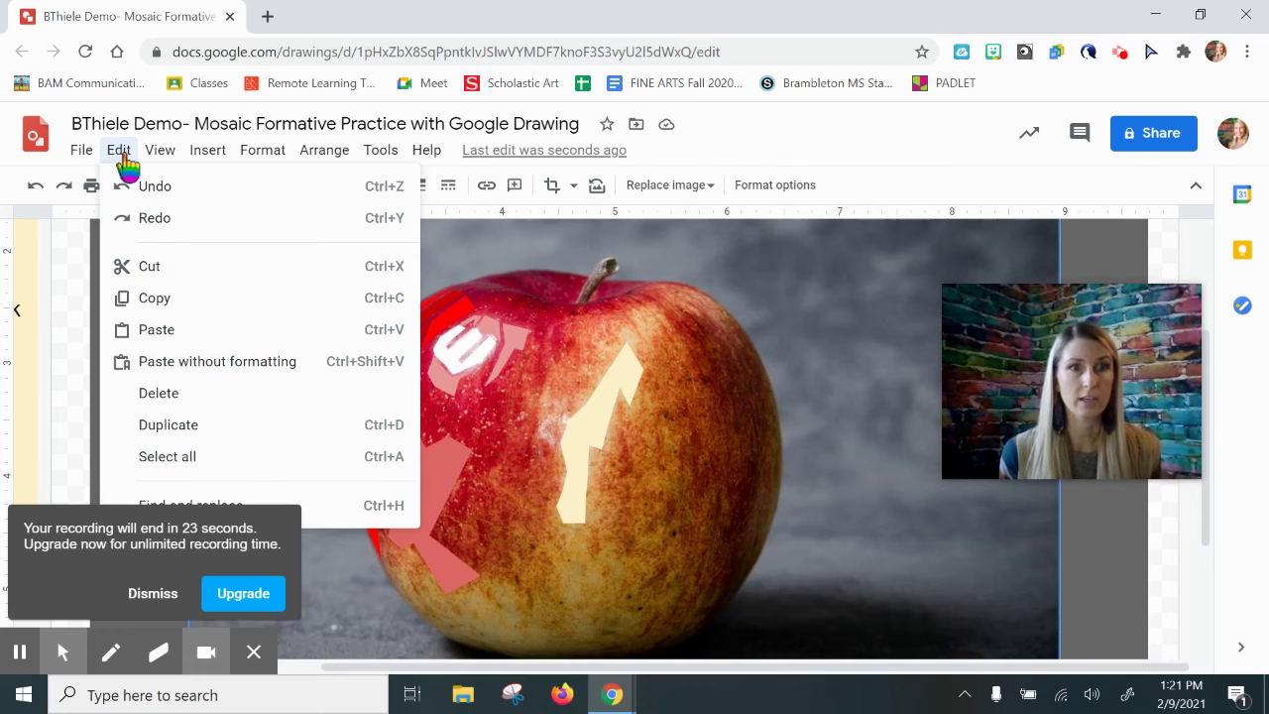
left_click(139, 268)
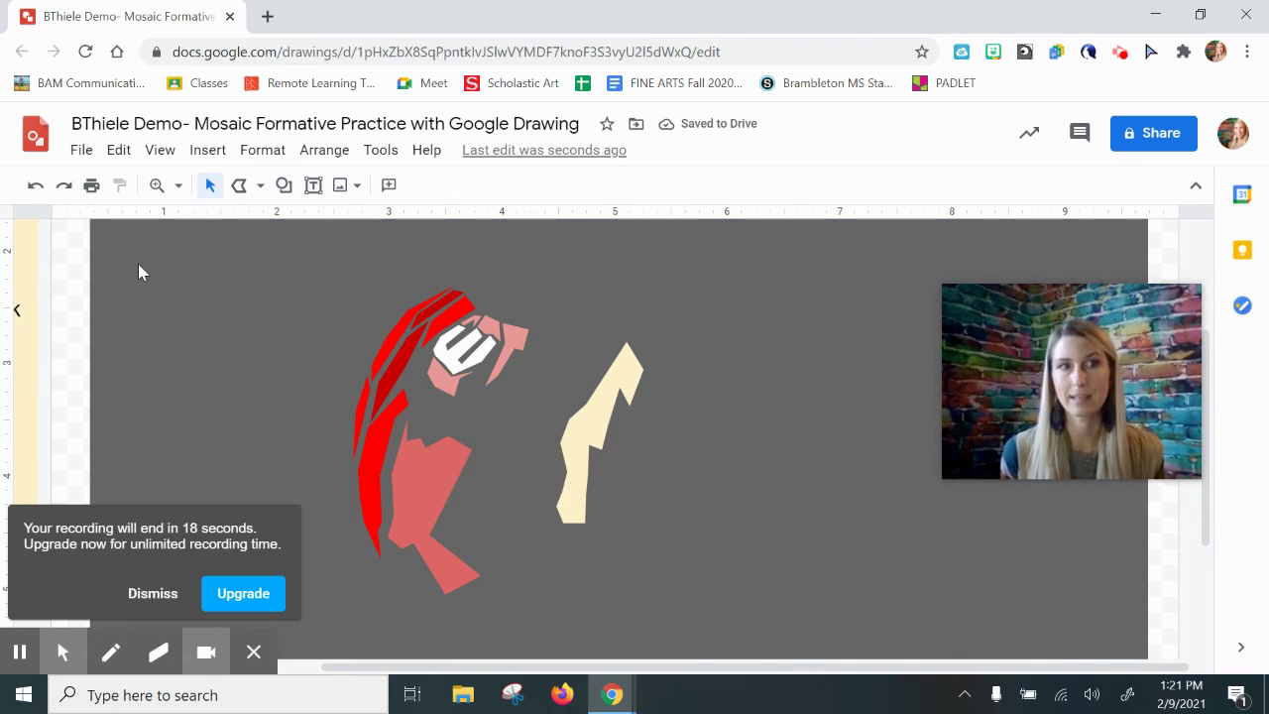
left_click(34, 189)
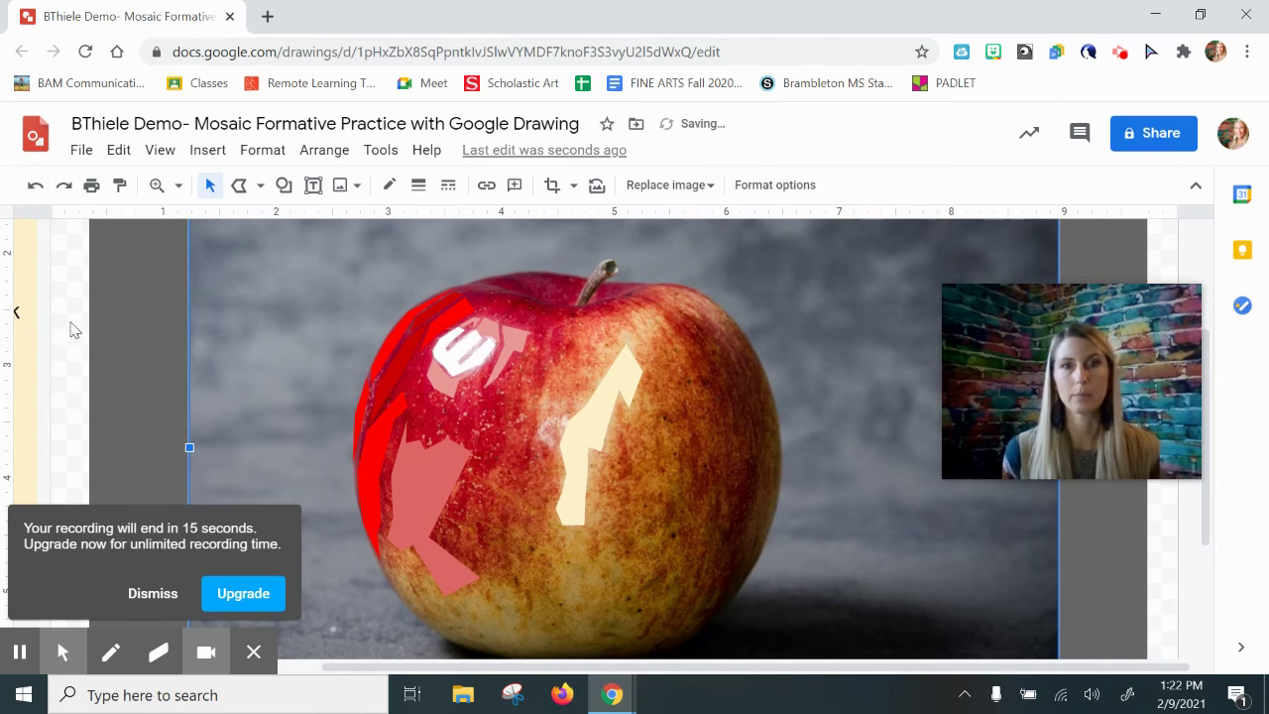
left_click(141, 548)
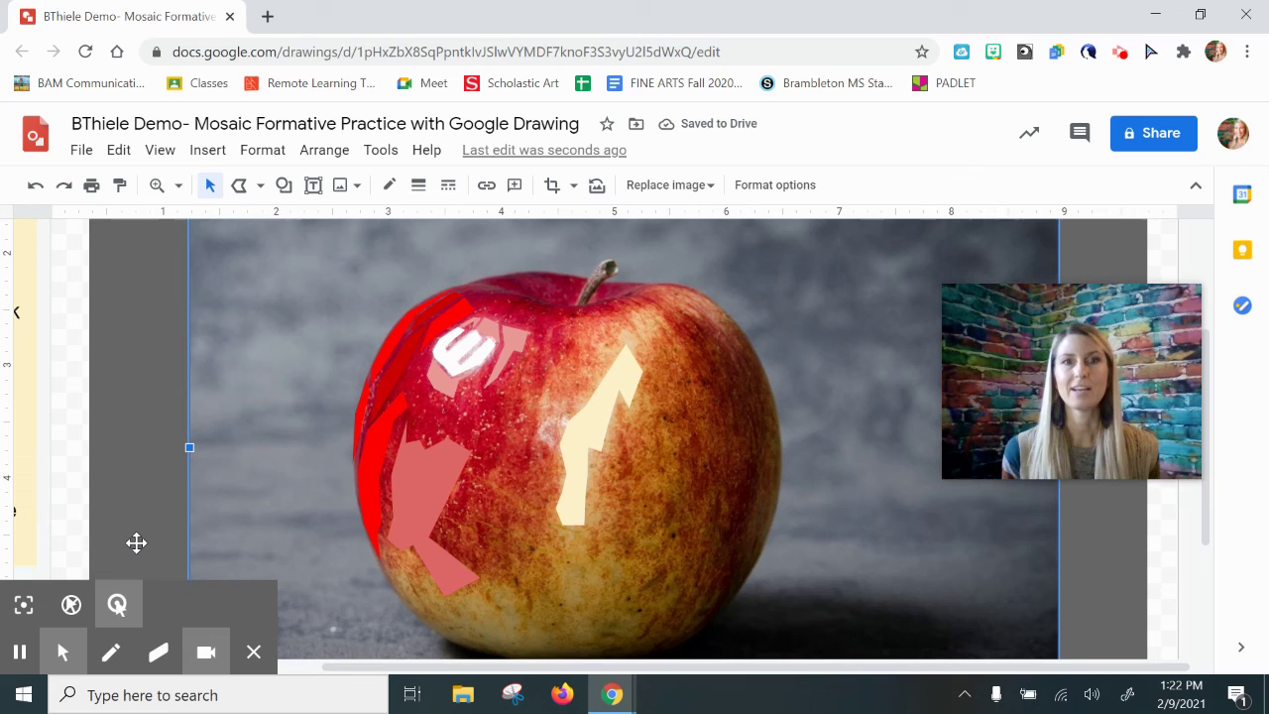